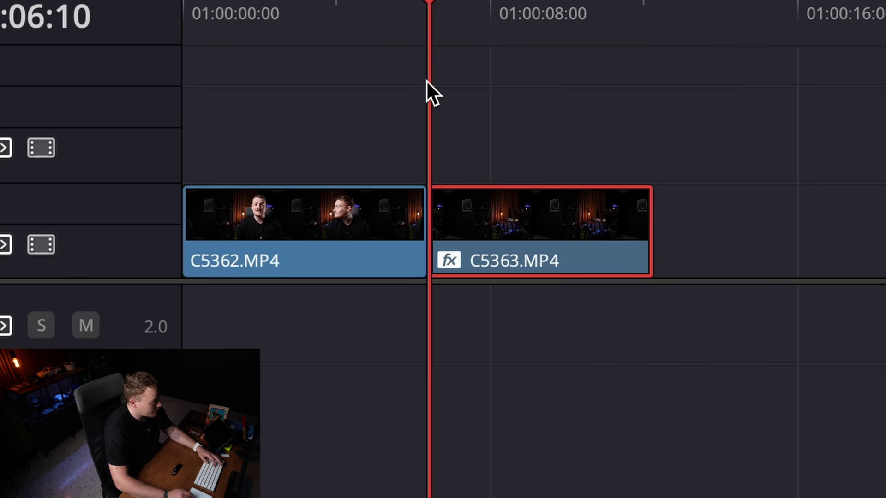
- Split the C5363.MP4 clip at 01:00:08:04 and delete the part after the cut
left_click(499, 3)
key("super+b")
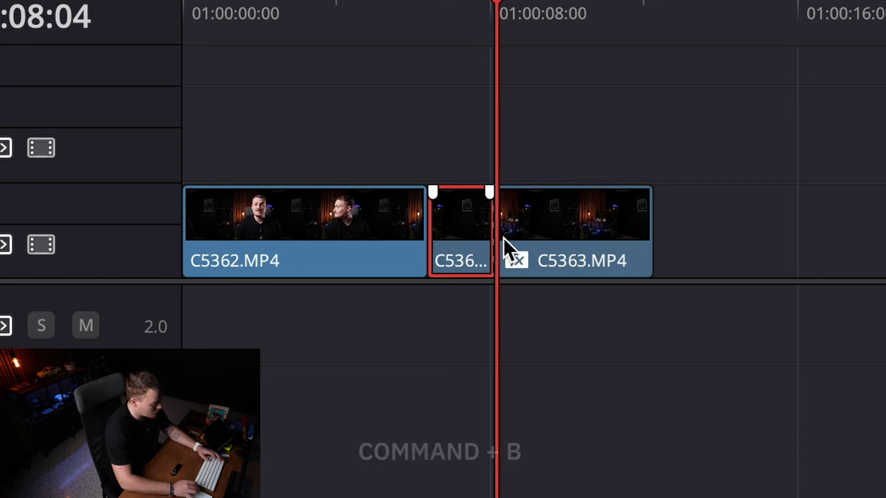
left_click(585, 236)
key("Delete")
- Apply a clip speed change to the remaining C5363.MP4 segment and place it on track Vidéo 2 at the start, above C5362.MP4
left_click(460, 20)
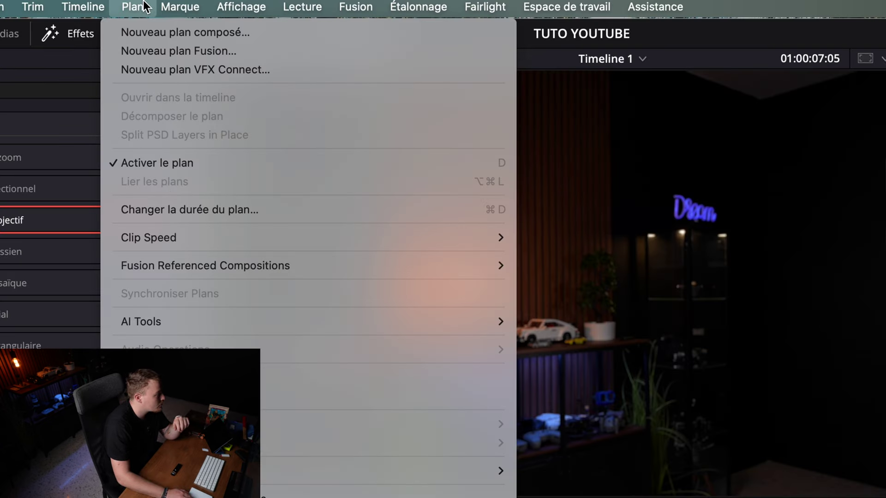
mouse_move(175, 239)
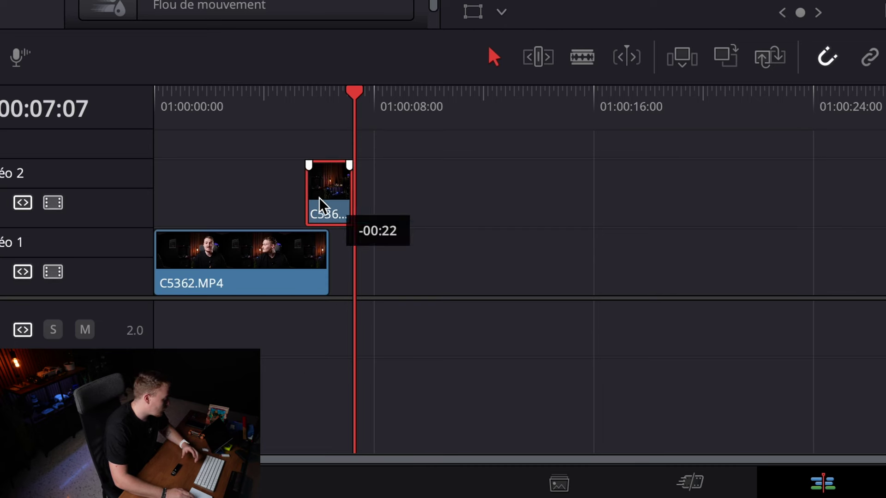
left_click_drag(319, 199, 178, 214)
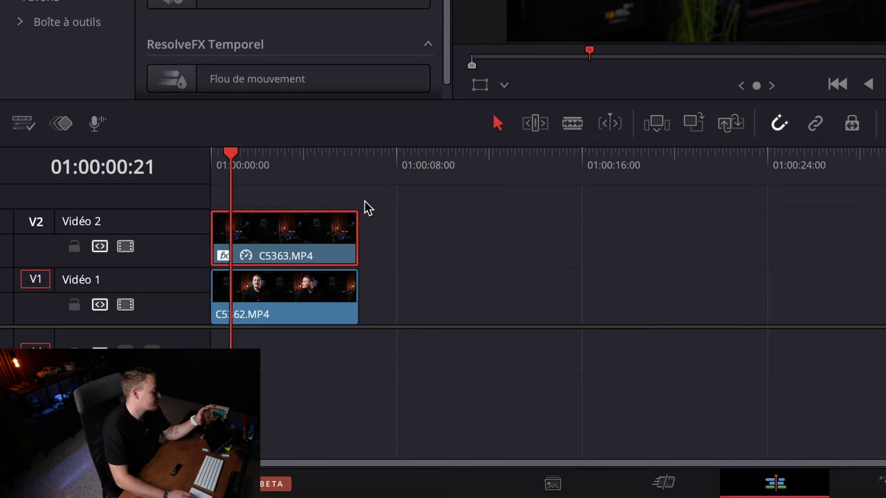
- Combine the stacked C5363.MP4 and C5362.MP4 clips into a new Fusion clip
left_click(302, 308, "super")
right_click(298, 293)
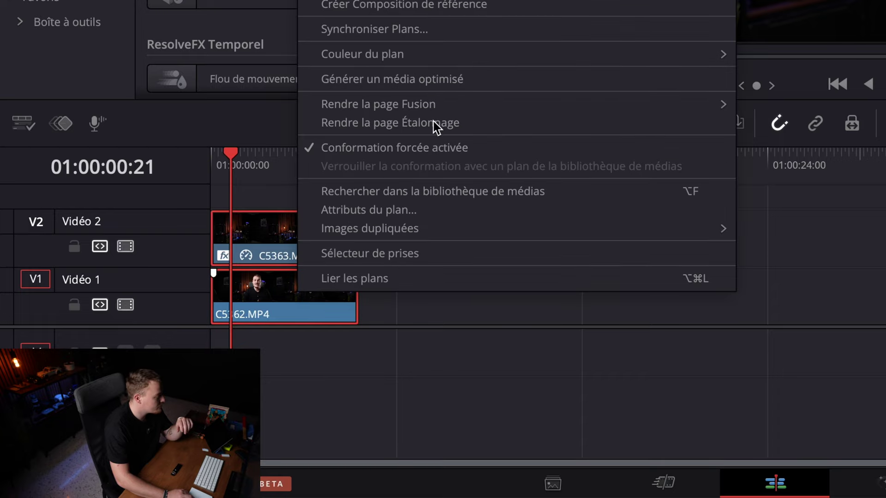
left_click(433, 222)
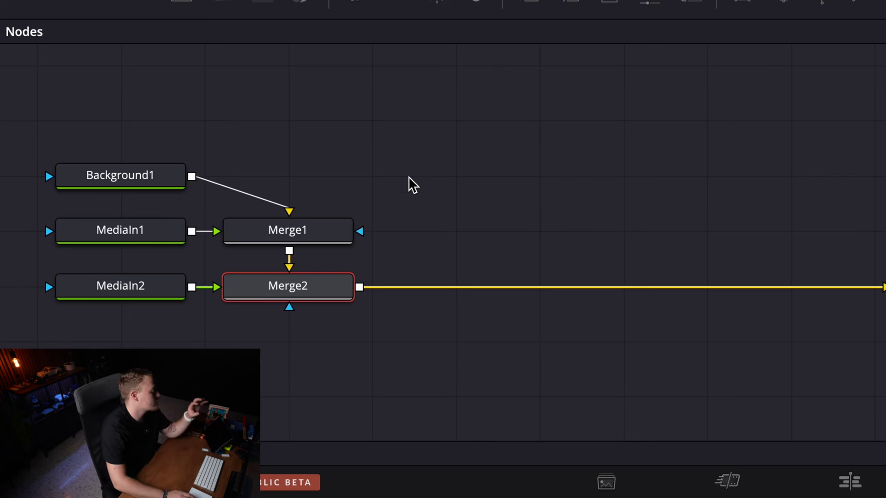
- Delete the Background1, Merge1 and Merge2 nodes from the composition, keeping only the media nodes
left_click_drag(409, 177, 292, 357)
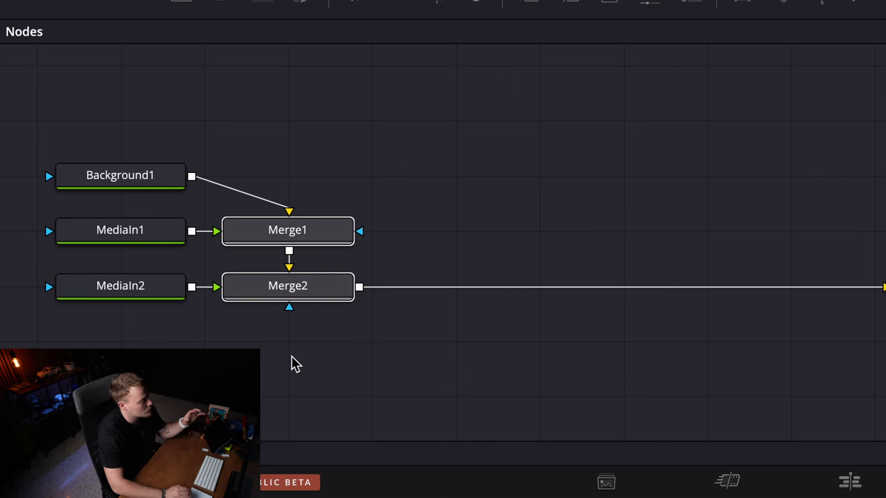
key("Delete")
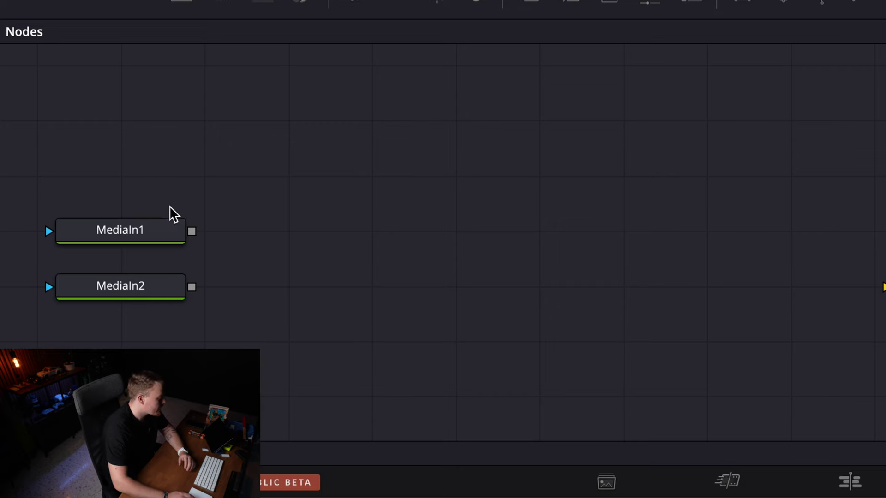
- Rename the MediaIn1 node as SUJET and the MediaIn2 node as BACKGROUND
left_click(154, 232)
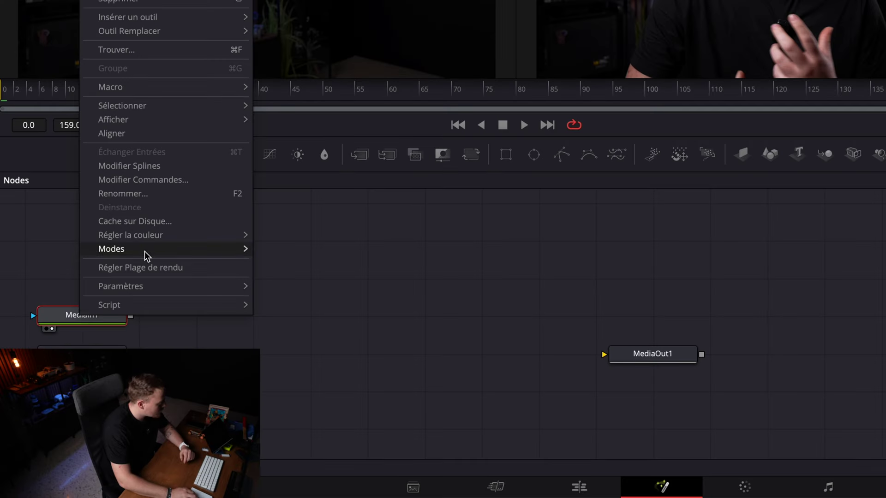
left_click(166, 197)
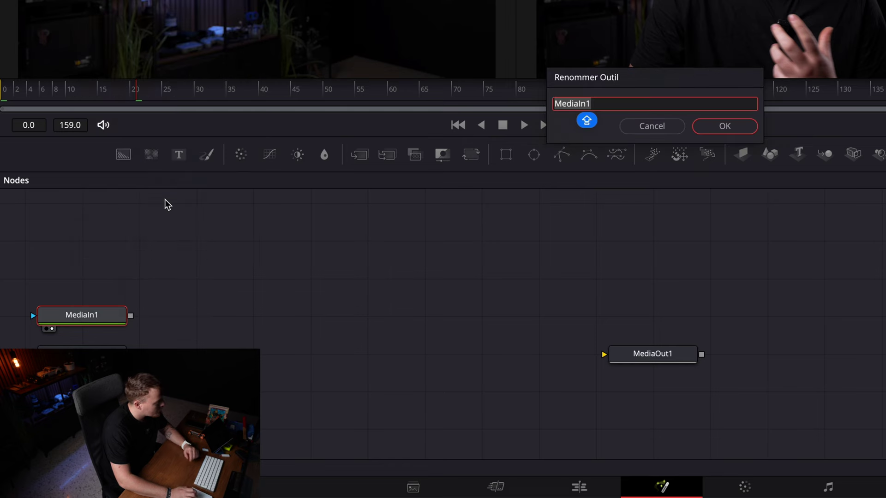
type("SUJET")
key("Return")
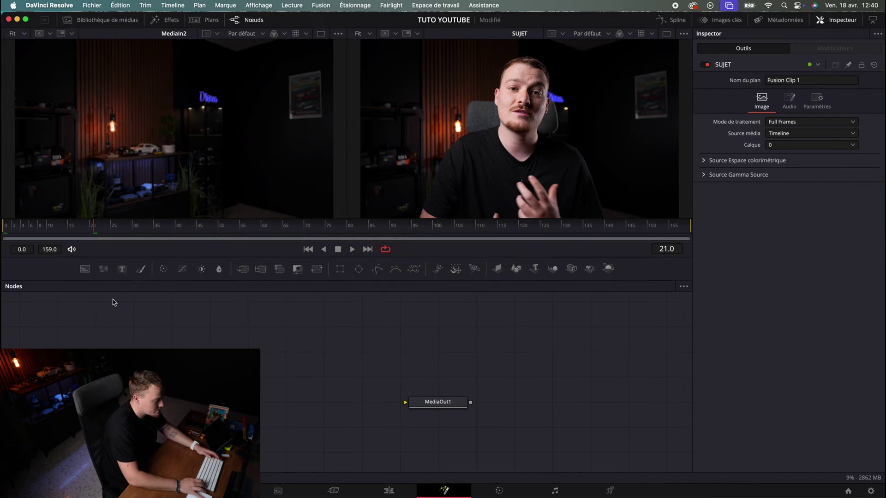
right_click(96, 348)
left_click(110, 324)
type("BACKGROUND")
key("Return")
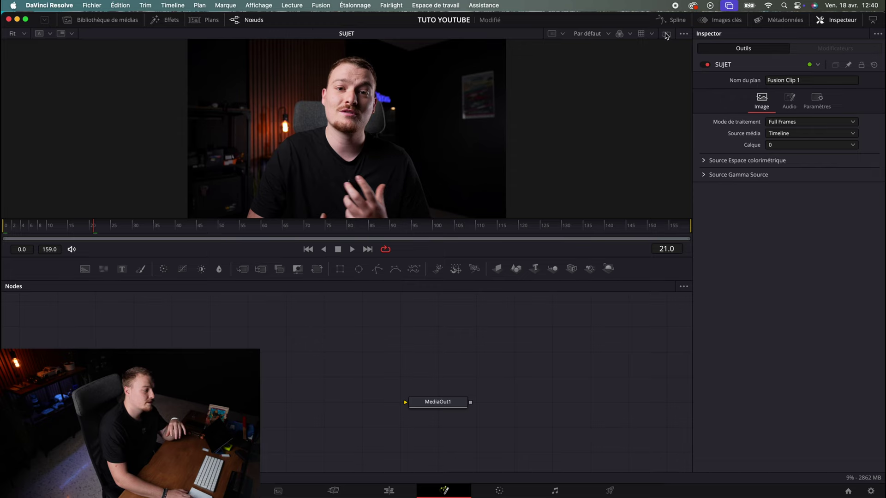
- Restore the two-viewer layout and connect the BACKGROUND node's output to MediaOut1
left_click(665, 34)
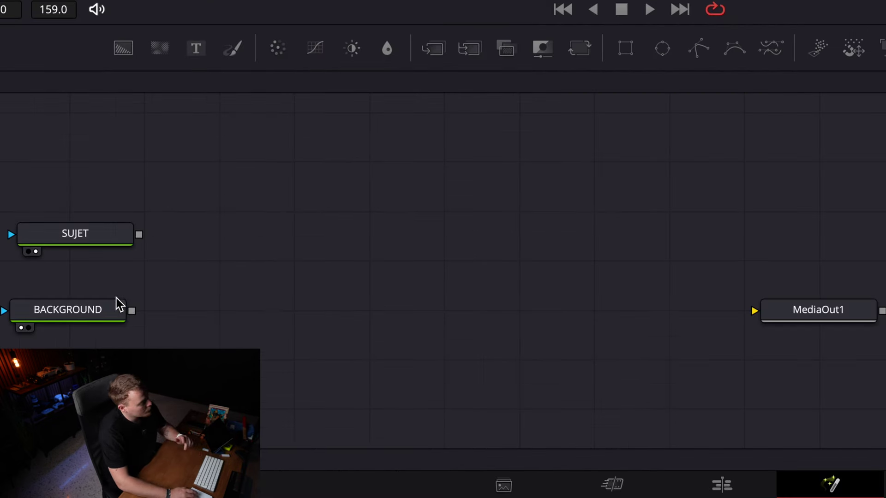
left_click_drag(132, 311, 831, 310)
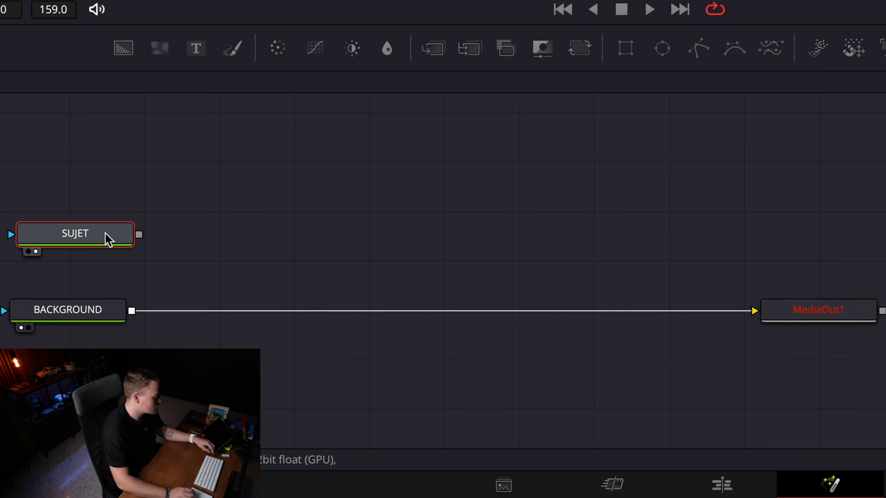
- Add a Magic Mask node after SUJET and set its tracking mode to Meilleure qualité
key("shift+space")
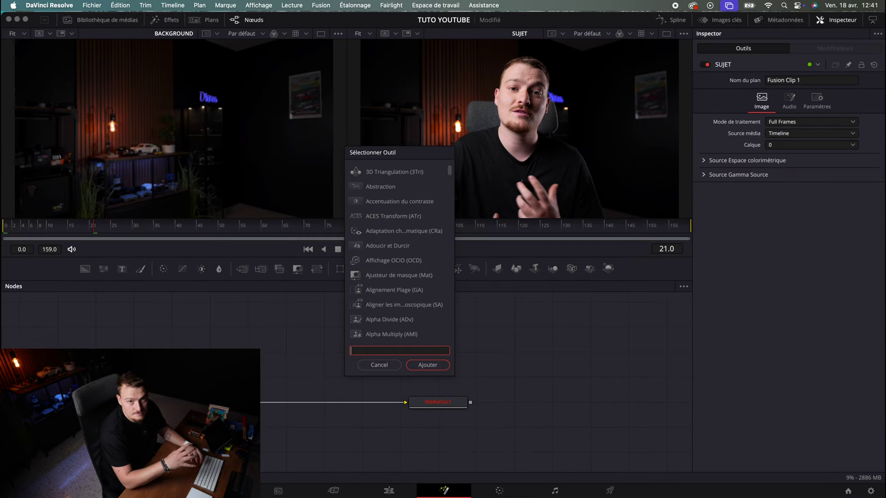
type("MAGI")
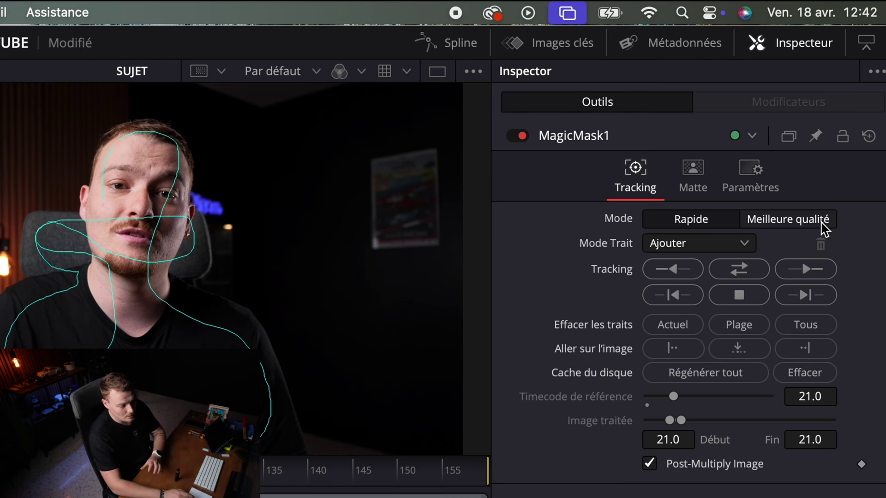
left_click(822, 227)
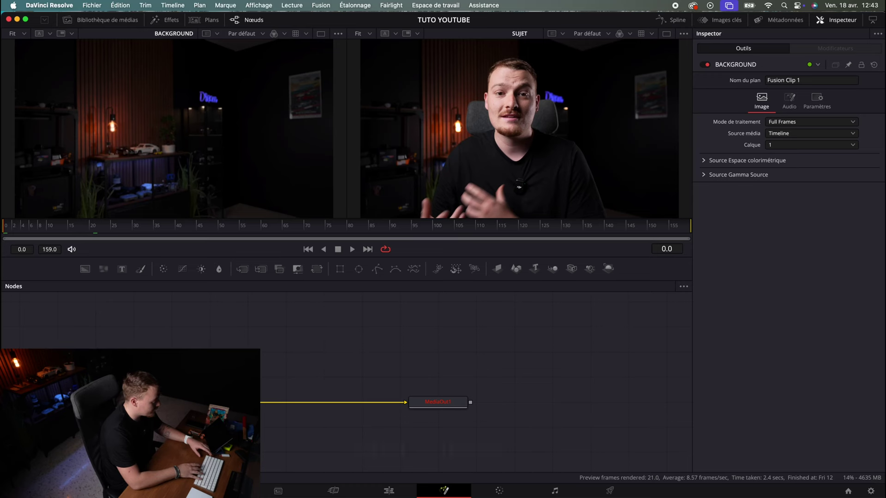
- Add a Déplacer (Dsp) displacement node after the BACKGROUND node
key("shift+space")
type("DISPLACE")
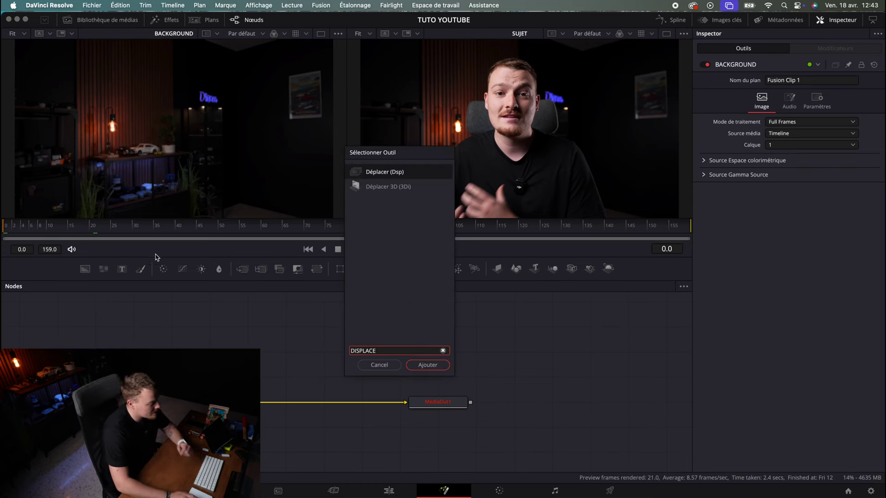
key("Return")
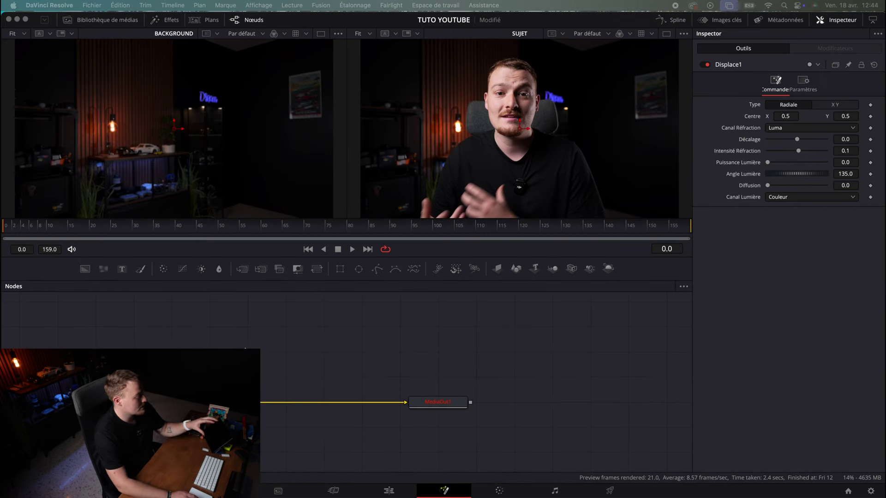
- Show the MediaOut1 node's result in the second viewer
left_click(420, 369)
left_click(452, 402)
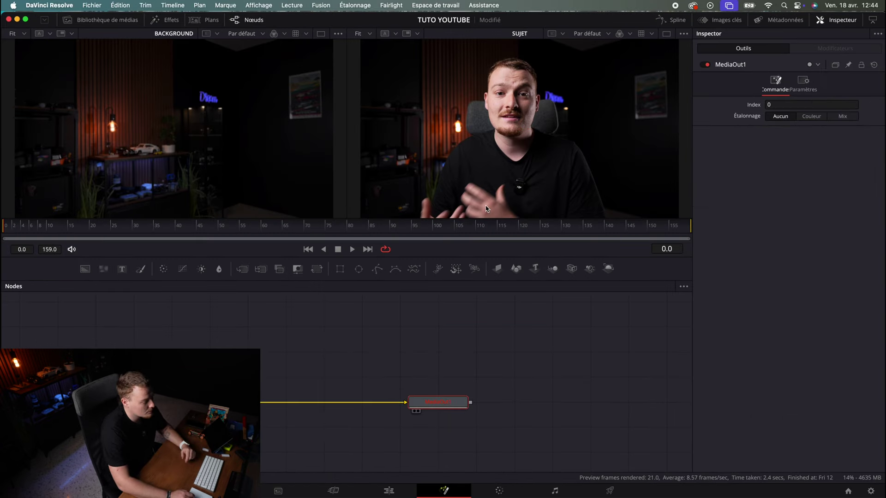
key("2")
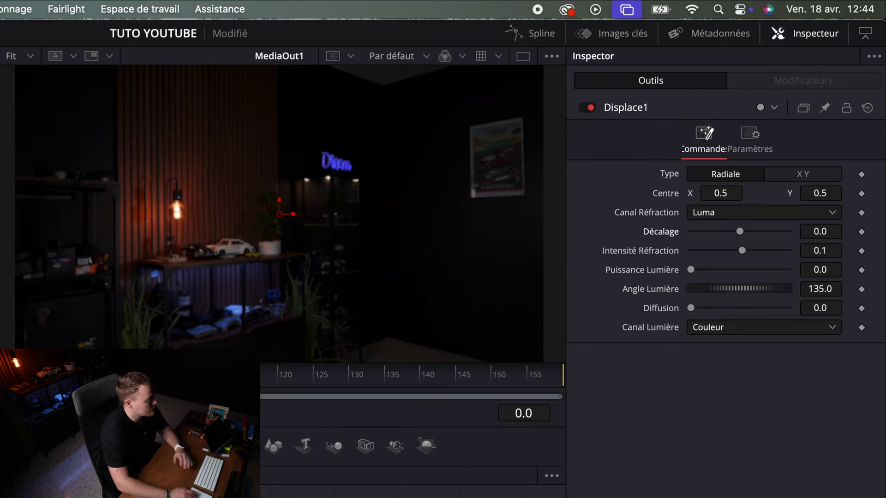
- Set Displace1's Intensité Réfraction to 2.0 and its Puissance Lumière to about 0.189
mouse_move(744, 253)
left_mouse_down()
mouse_move(692, 261)
mouse_move(726, 271)
mouse_move(830, 267)
mouse_move(740, 263)
left_mouse_up()
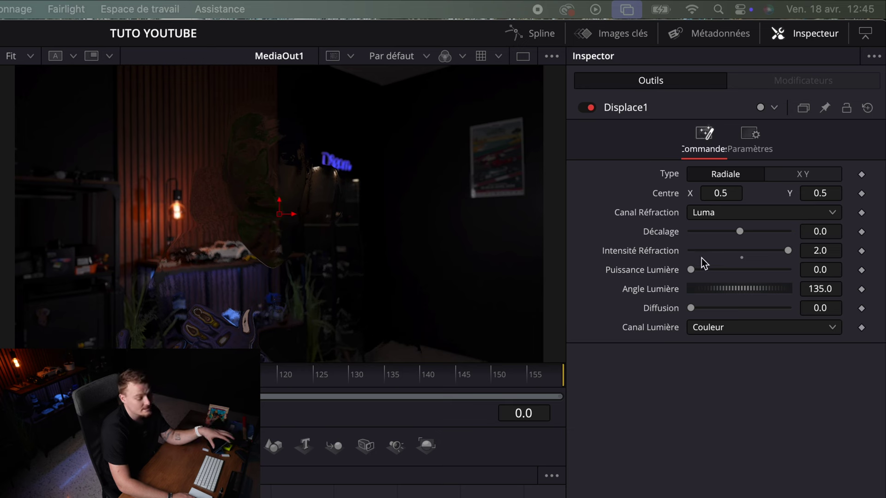
mouse_move(697, 272)
left_mouse_down()
mouse_move(767, 278)
mouse_move(704, 280)
left_mouse_up()
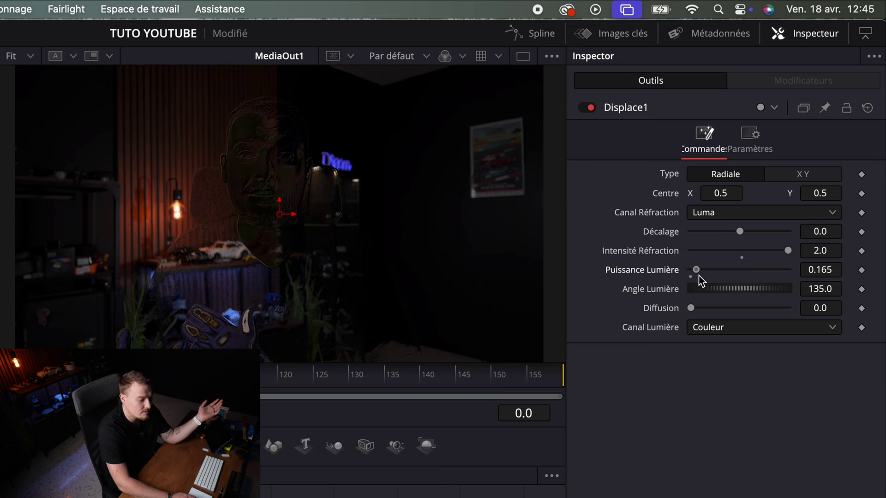
left_click_drag(704, 275, 700, 275)
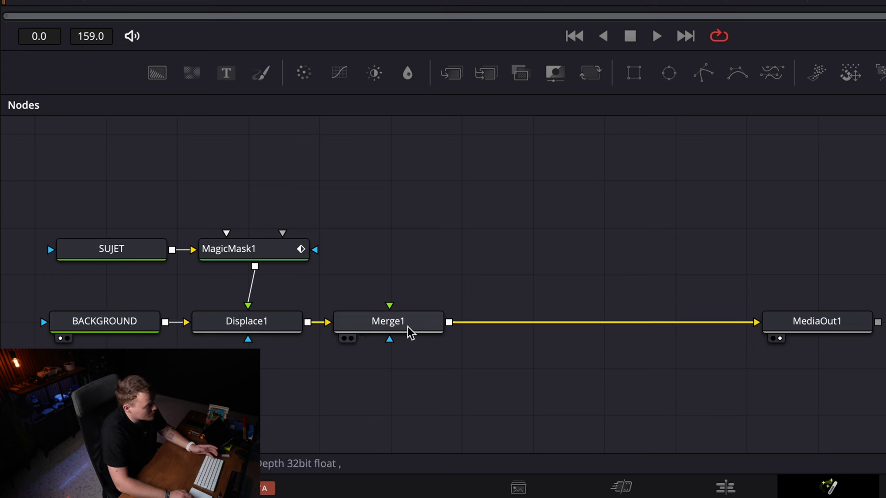
- Duplicate the SUJET and MagicMask1 nodes and connect the copied mask to Merge1's foreground input
left_click_drag(61, 201, 310, 260)
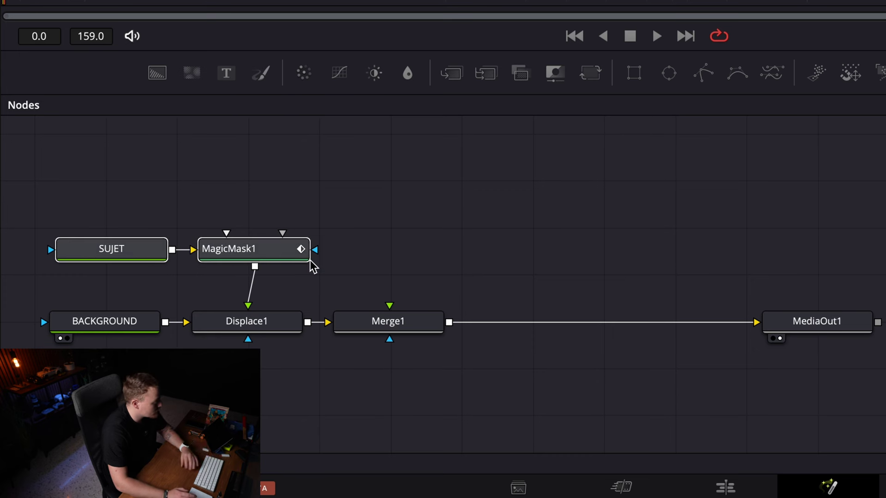
left_click(433, 214)
key("ctrl+v")
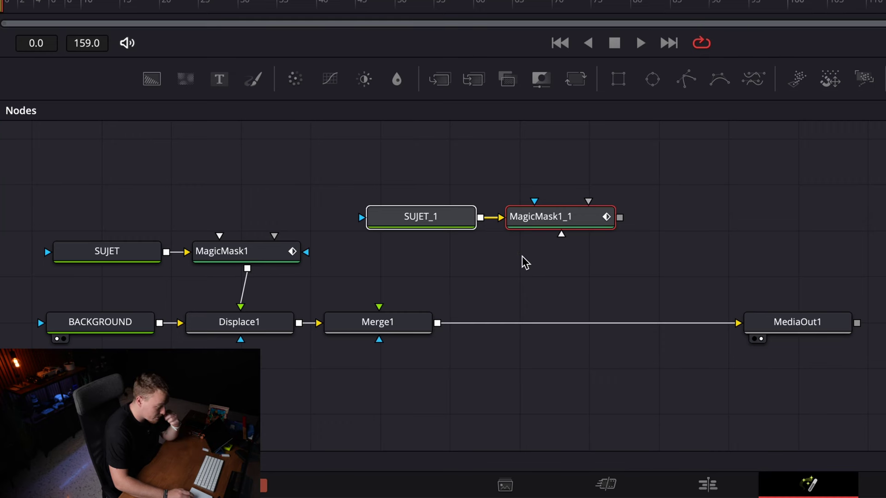
left_click_drag(620, 217, 379, 307)
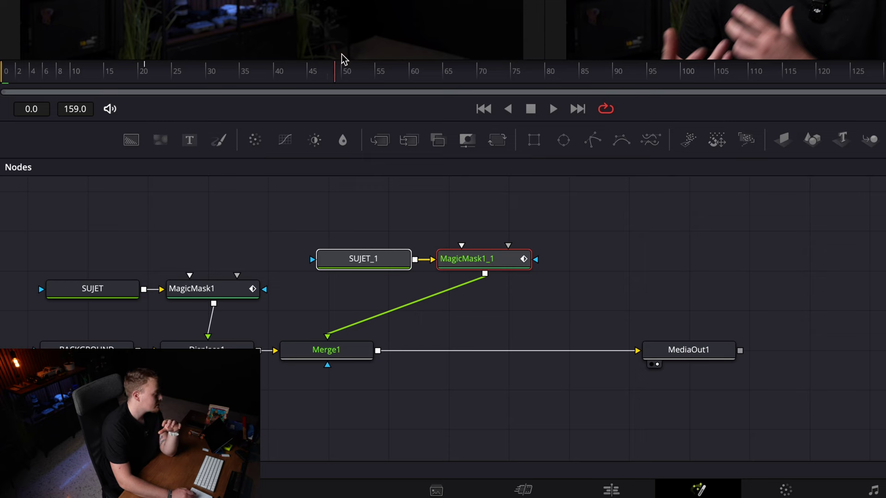
- Keyframe MagicMask1_1's matte Rétrécir/Agrandir at 0.0 on frame 65 and enter a new value to shrink the matte on frame 80
left_click_drag(530, 71, 585, 79)
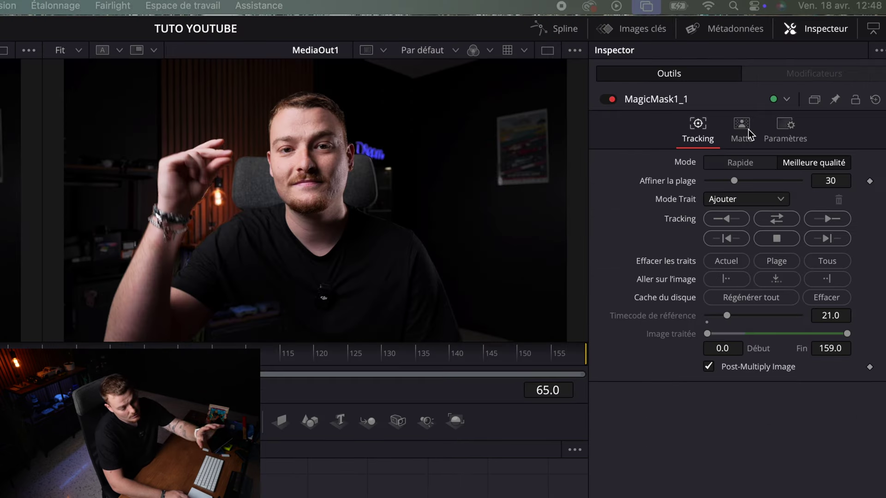
left_click(742, 129)
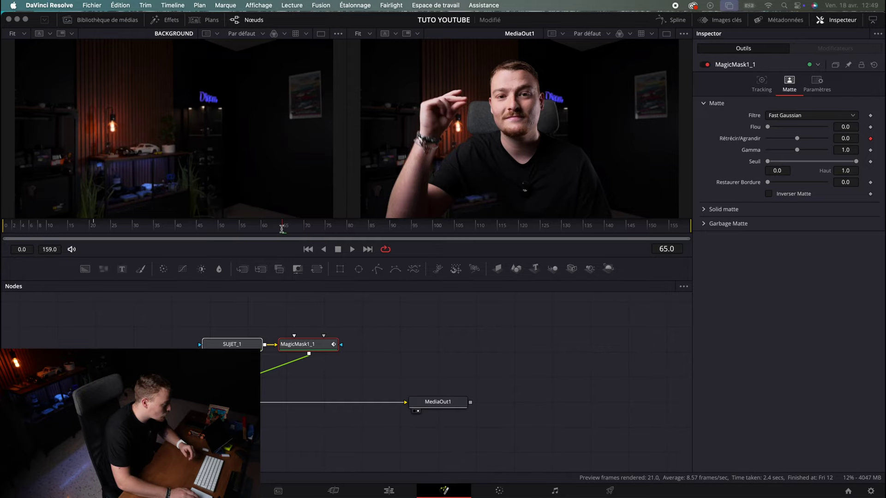
left_click_drag(283, 230, 350, 233)
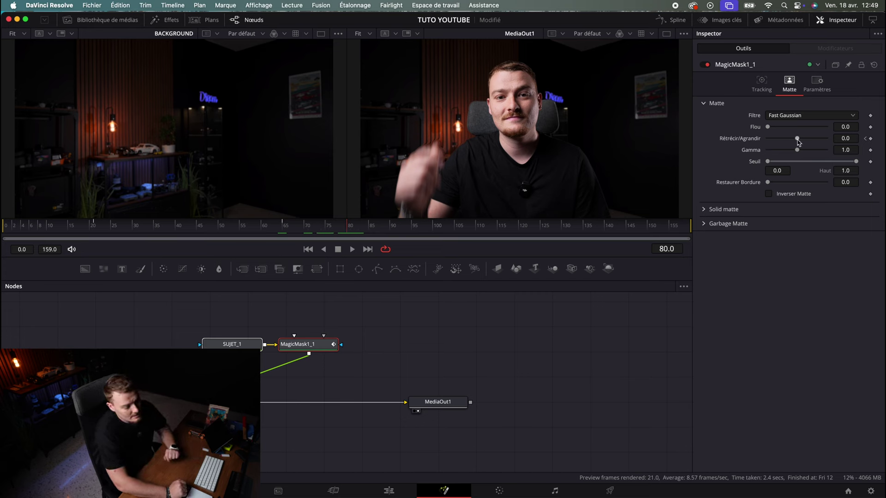
left_click_drag(820, 143, 768, 148)
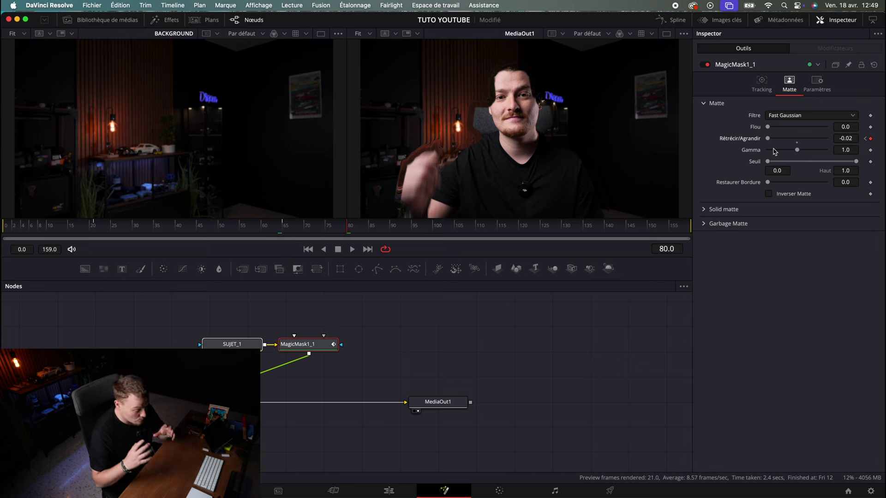
left_click(851, 137)
key("BackSpace")
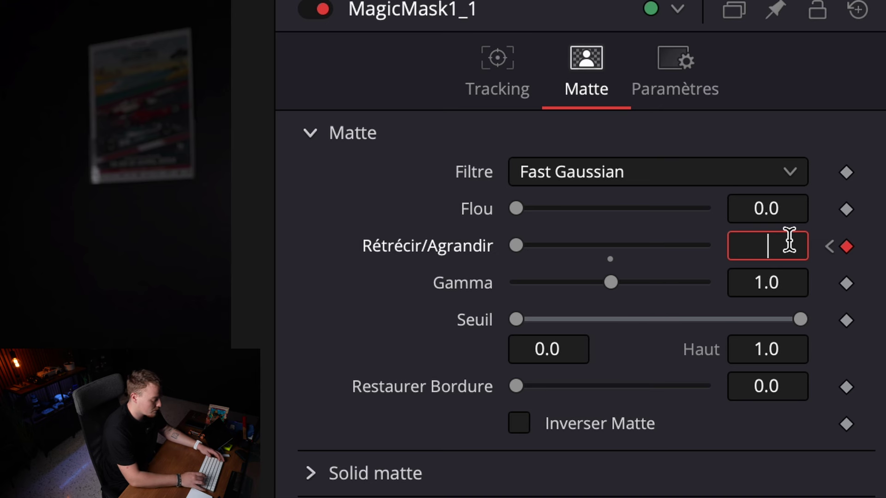
key("Tab")
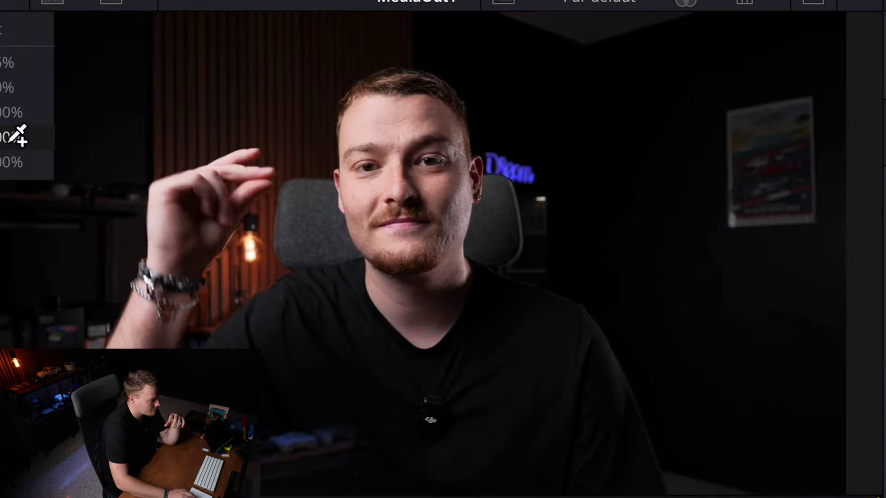
- Raise Displace1's keyframed Intensité Réfraction above 0.0 at frame 66
scroll(376, 239, "up", 5)
scroll(376, 240, "left", 6)
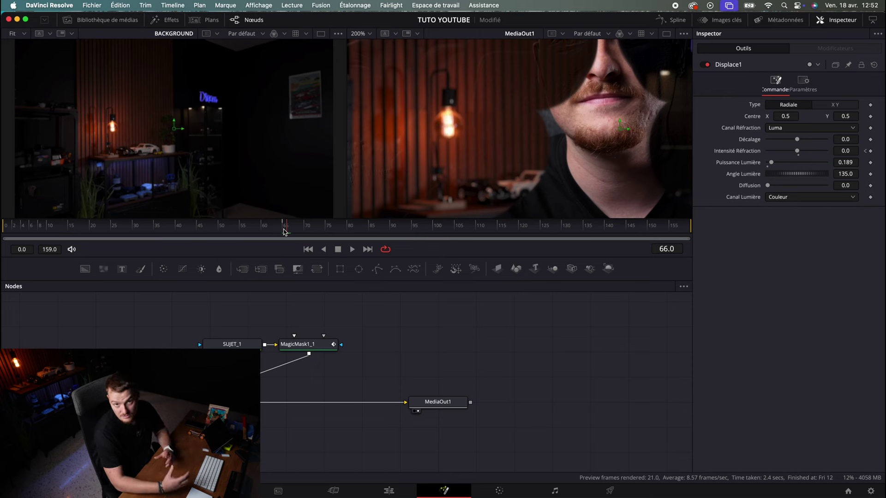
left_click_drag(797, 151, 826, 151)
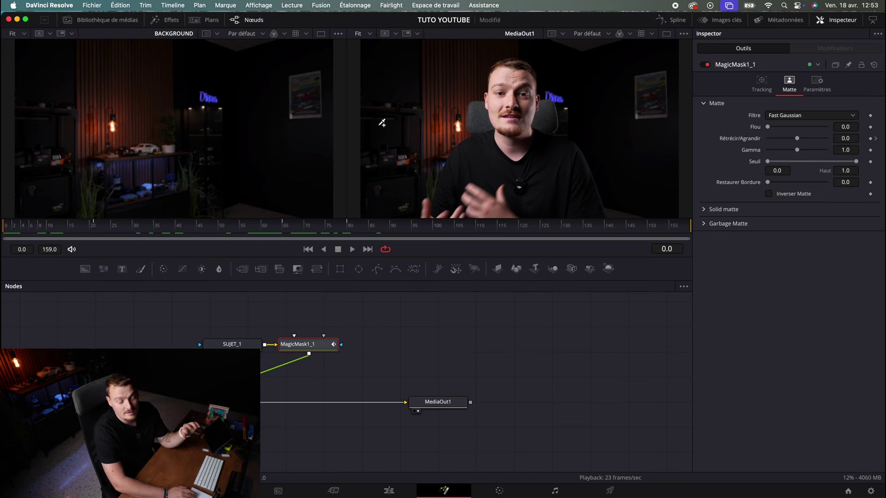
- Switch to a single viewer and play the finished MediaOut1 composition from frame 0
left_click(666, 35)
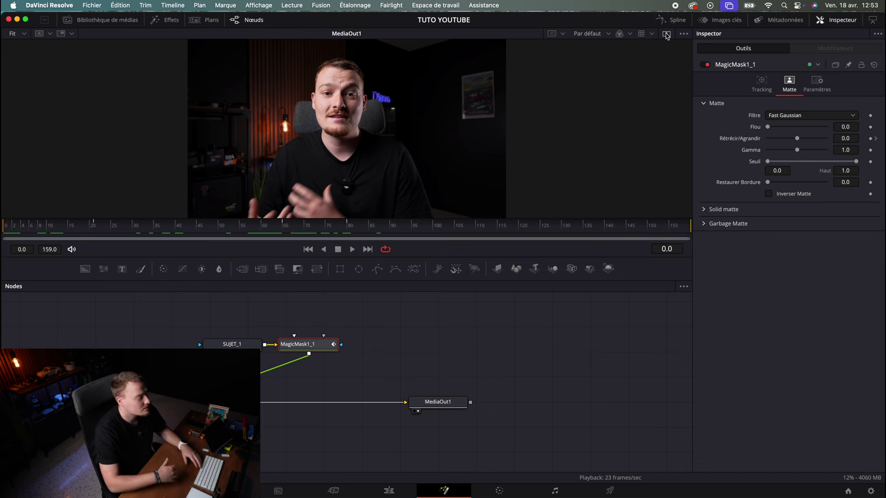
key("space")
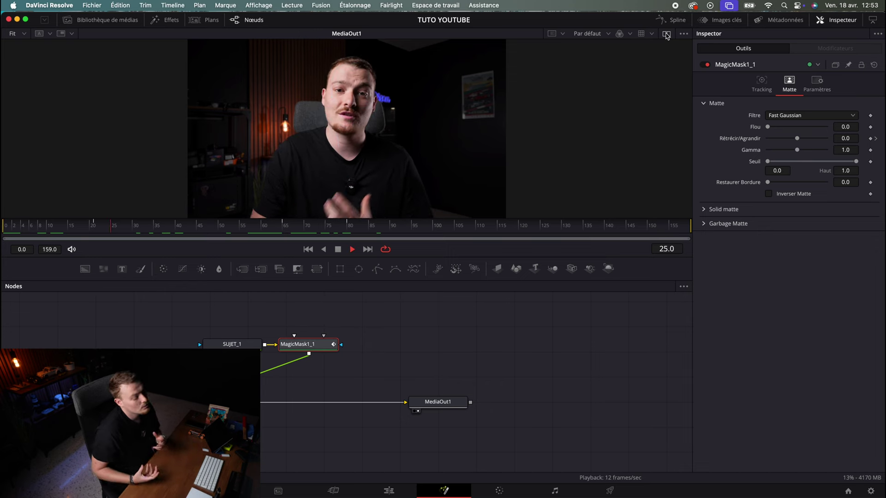